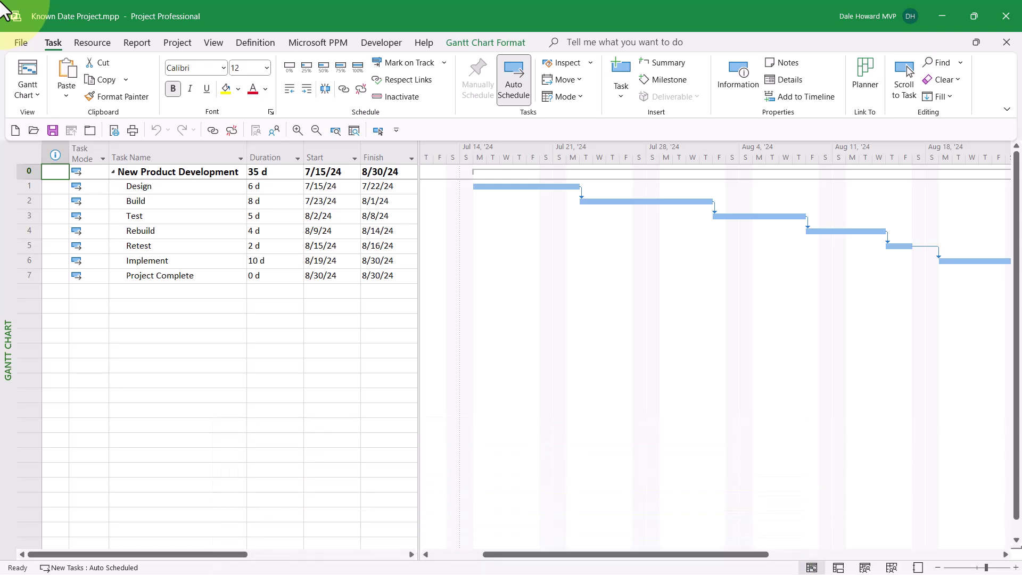
Select the entire Rebuild task row, the 4-day task dated 8/9–8/14.
{"action": "left_click", "coordinate": [180, 231]}
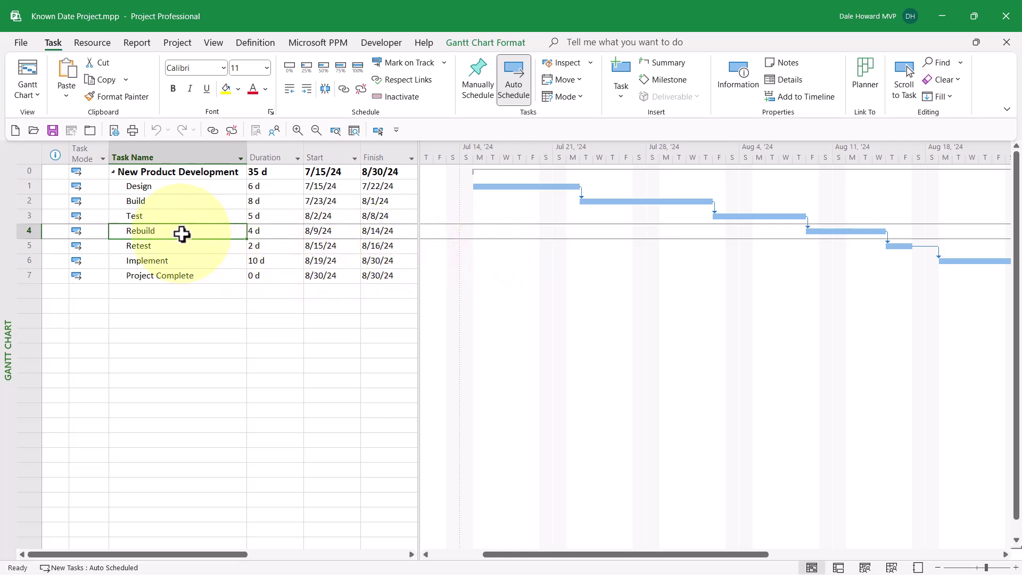
{"action": "left_click", "coordinate": [28, 231], "text": "shift"}
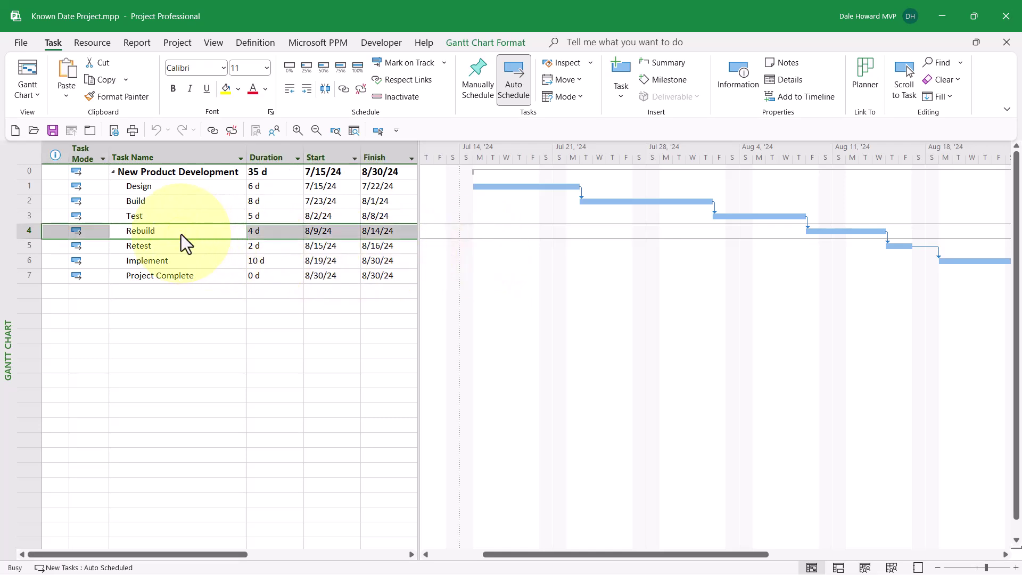
Give Rebuild a Must Start On constraint dated 9/9/2024 in its Task Information.
{"action": "double_click", "coordinate": [181, 233]}
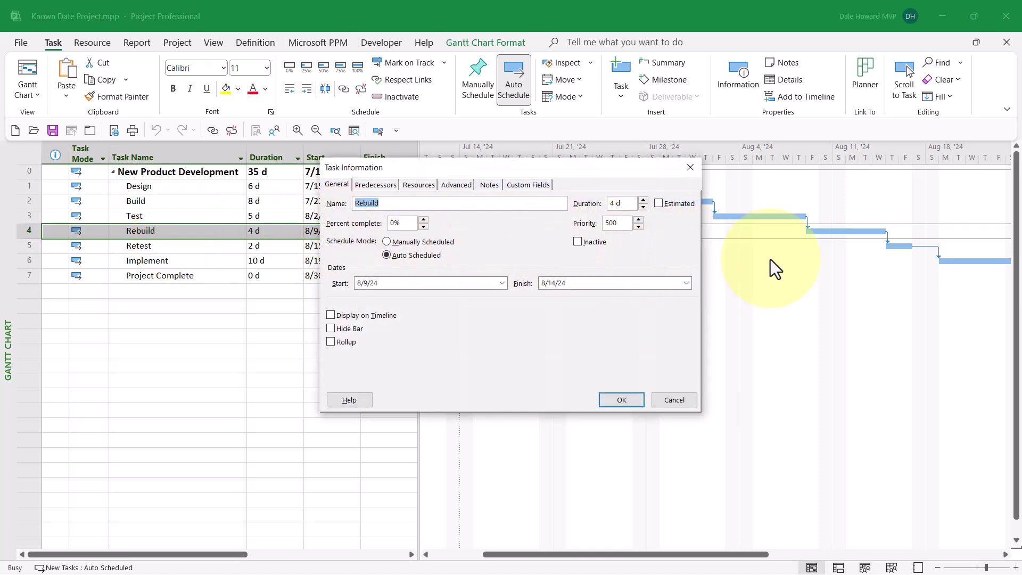
{"action": "left_click", "coordinate": [457, 185]}
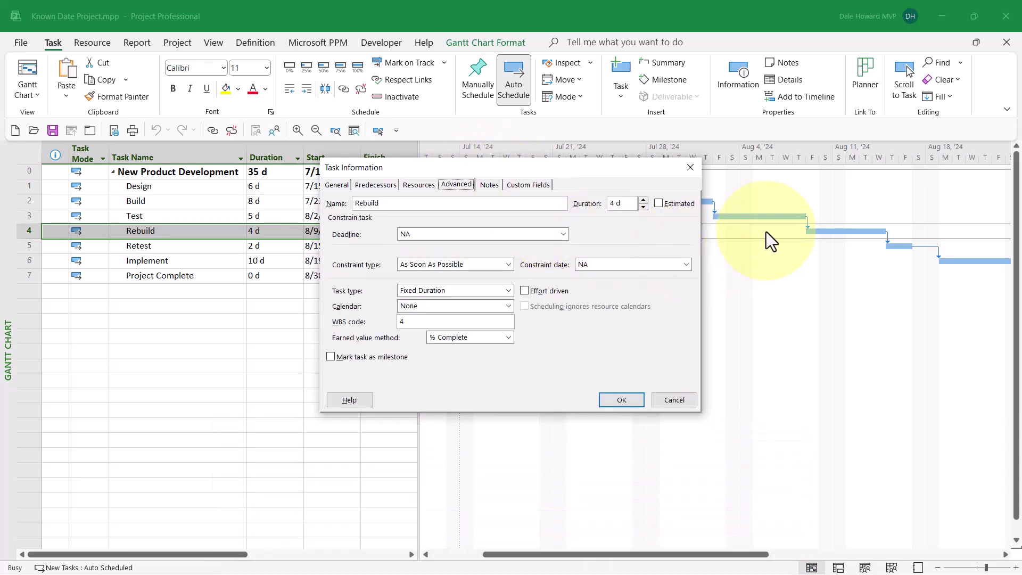
{"action": "left_click", "coordinate": [507, 263]}
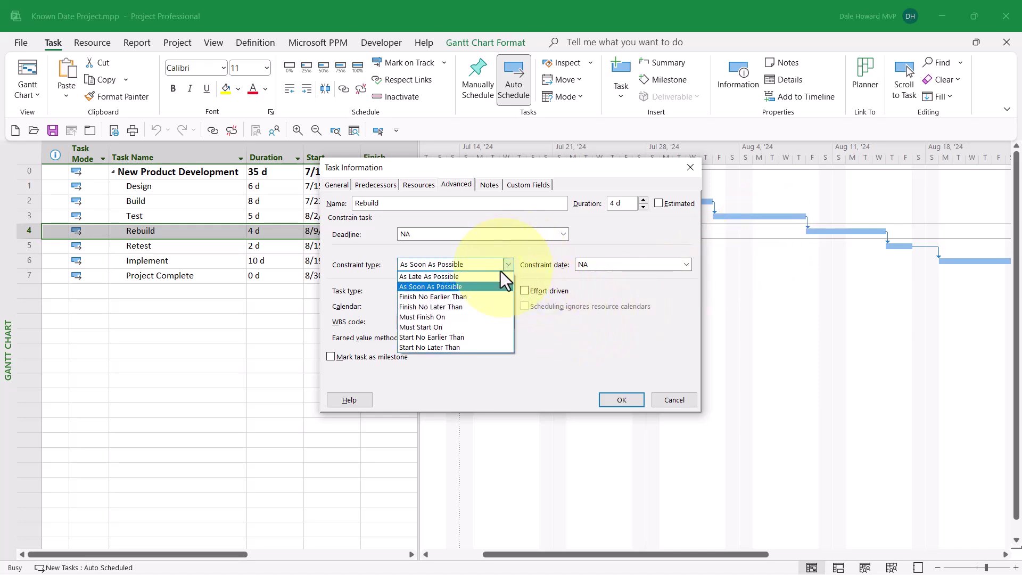
{"action": "left_click", "coordinate": [442, 330]}
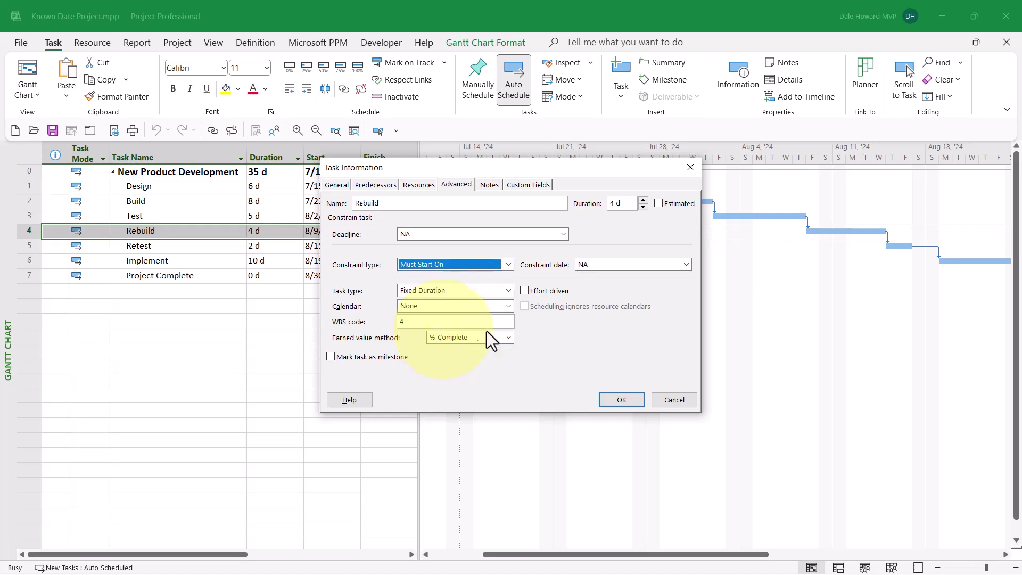
{"action": "left_click", "coordinate": [687, 264]}
{"action": "left_click", "coordinate": [682, 279]}
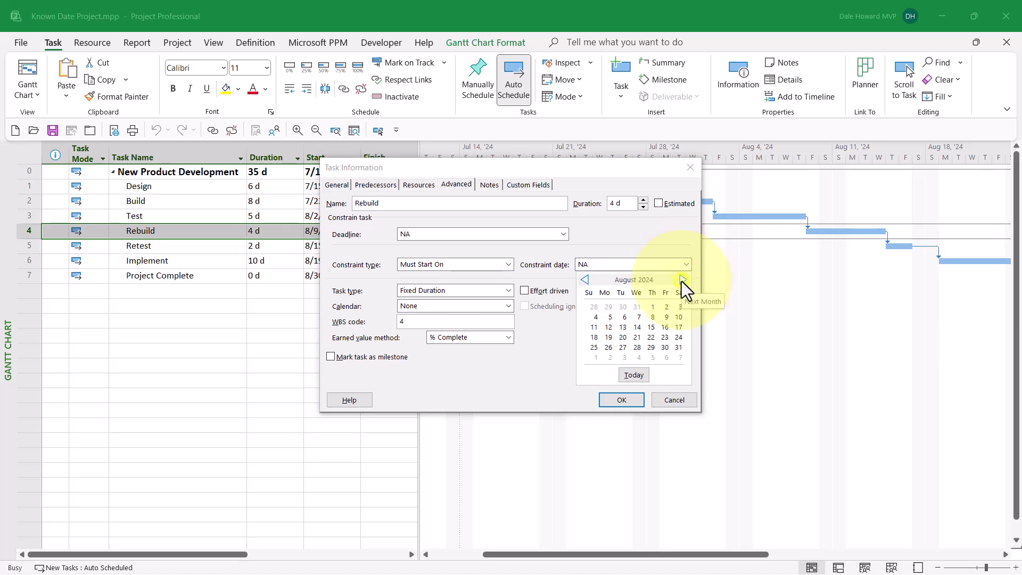
{"action": "left_click", "coordinate": [683, 280]}
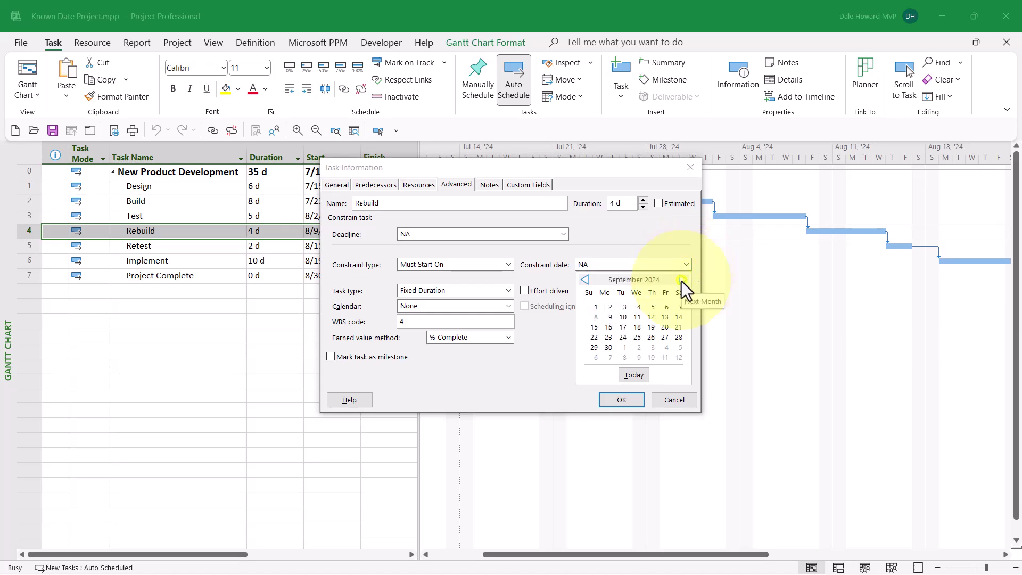
{"action": "left_click", "coordinate": [610, 317]}
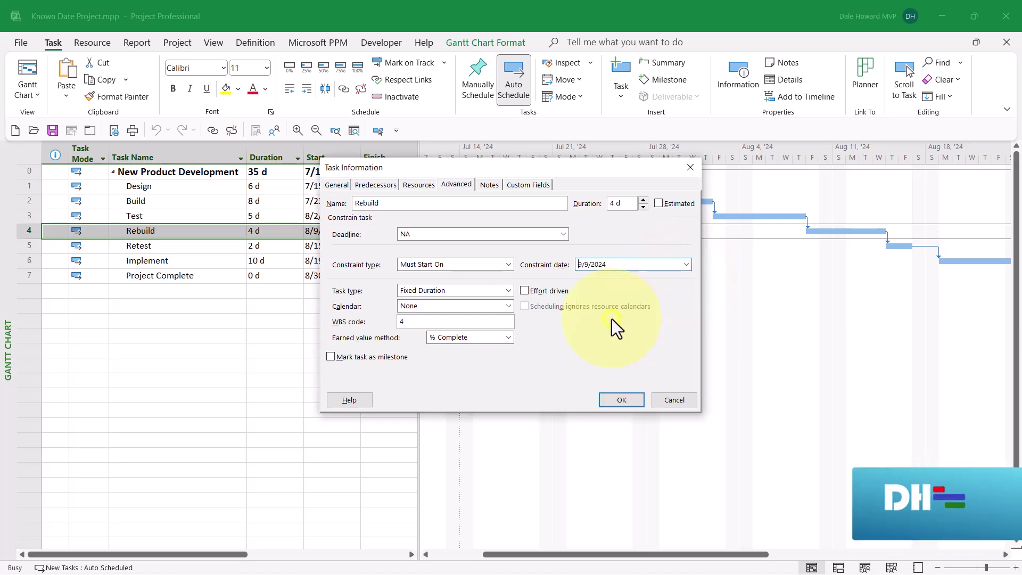
Paste a note on Rebuild: it must start 09/09/24 due to resource availability issues.
{"action": "left_click", "coordinate": [488, 185]}
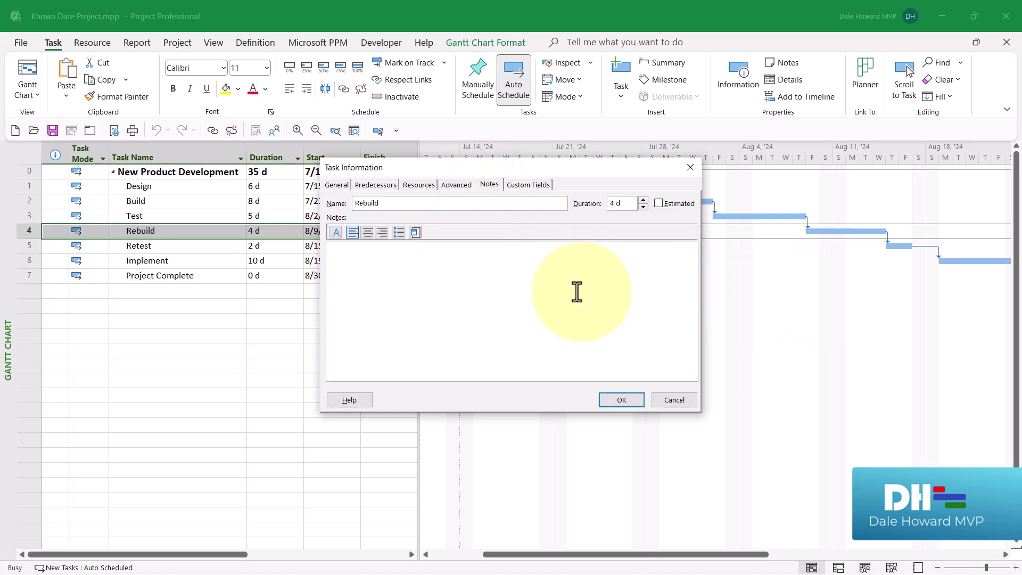
{"action": "type", "text": "MSO 09/09/24 -Task must start on this date due to resource availability issues"}
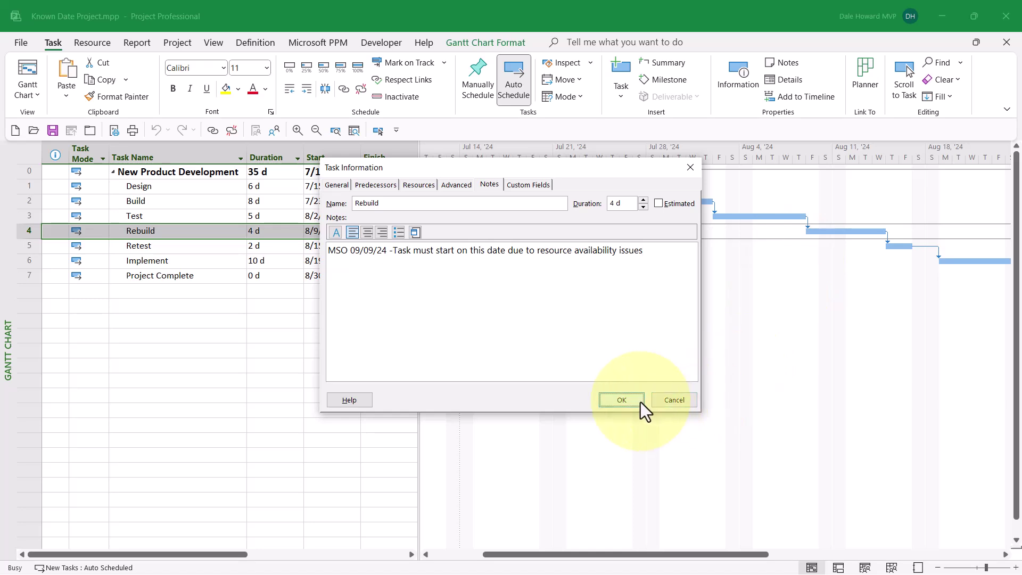
Accept the Planning Wizard's Must Start On option, extending the project to 9/30/24 (55 days).
{"action": "left_click", "coordinate": [621, 399]}
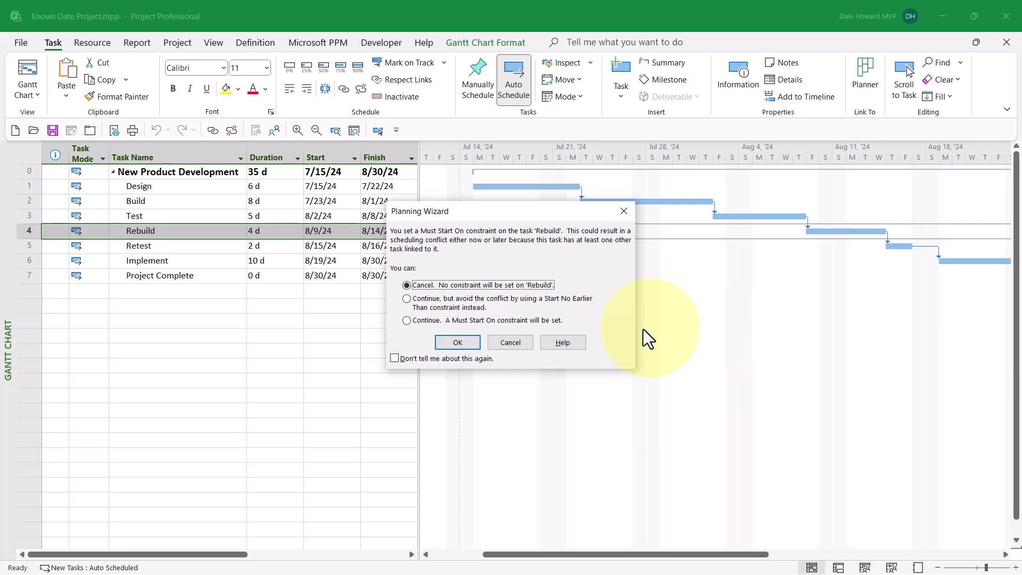
{"action": "left_click", "coordinate": [442, 322]}
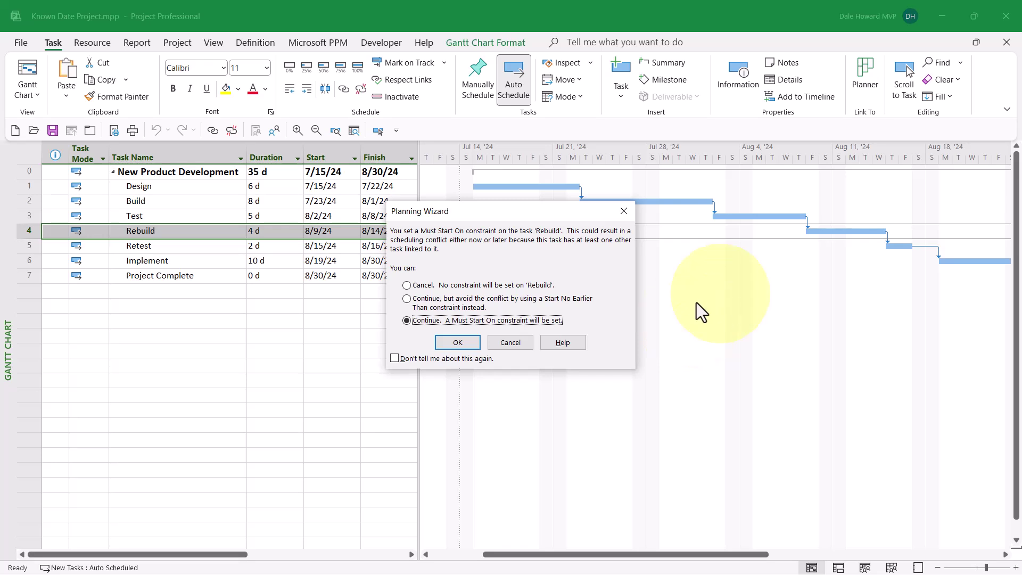
{"action": "left_click", "coordinate": [462, 341]}
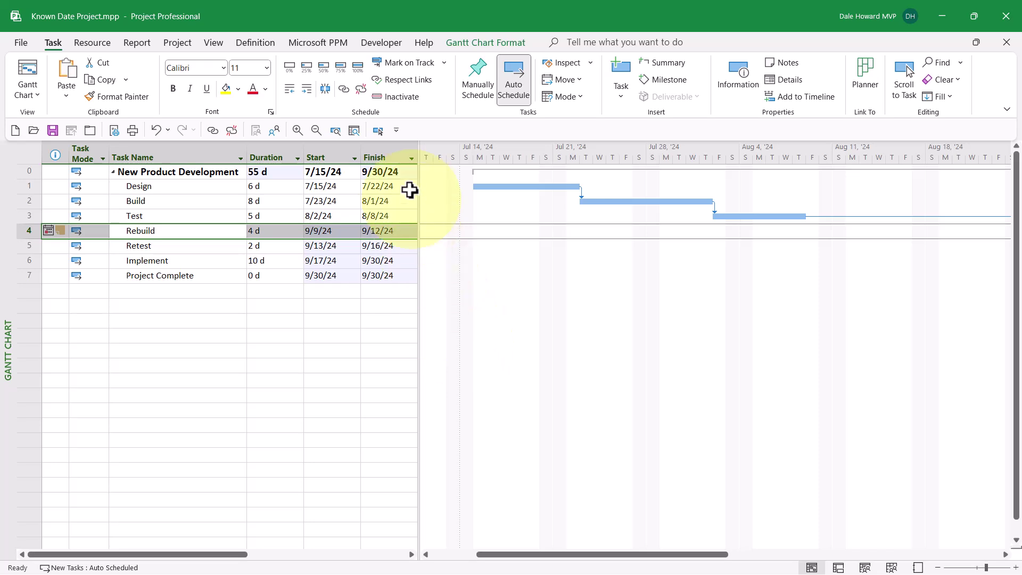
{"action": "left_click", "coordinate": [375, 130]}
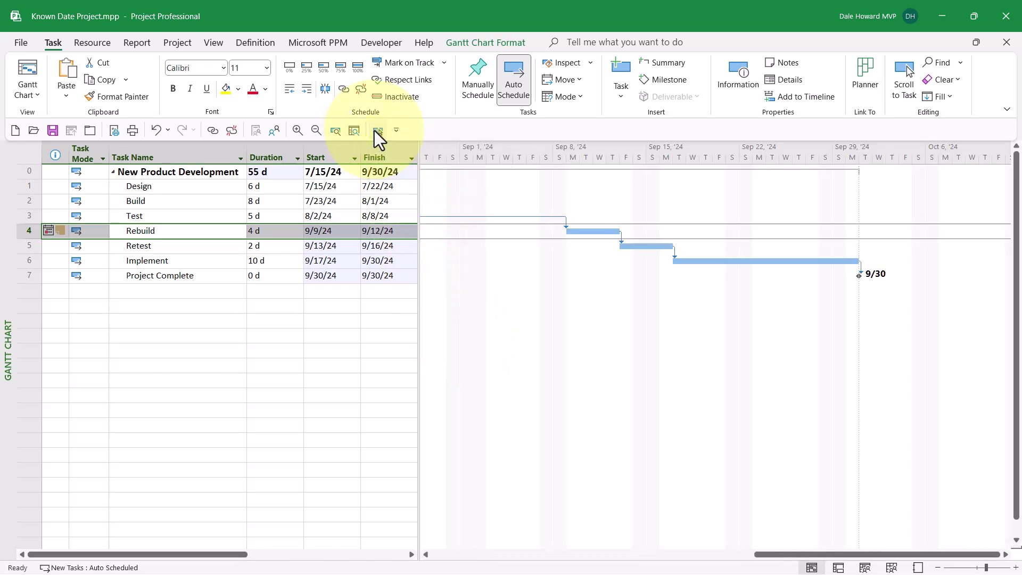
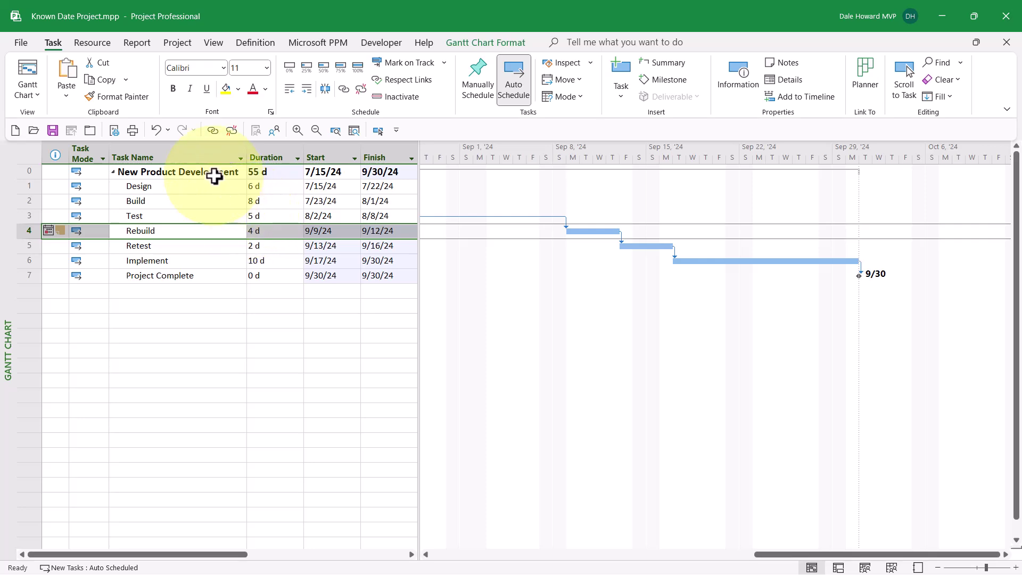
Select the New Product Development summary task and show the Project ribbon commands.
{"action": "left_click", "coordinate": [215, 176]}
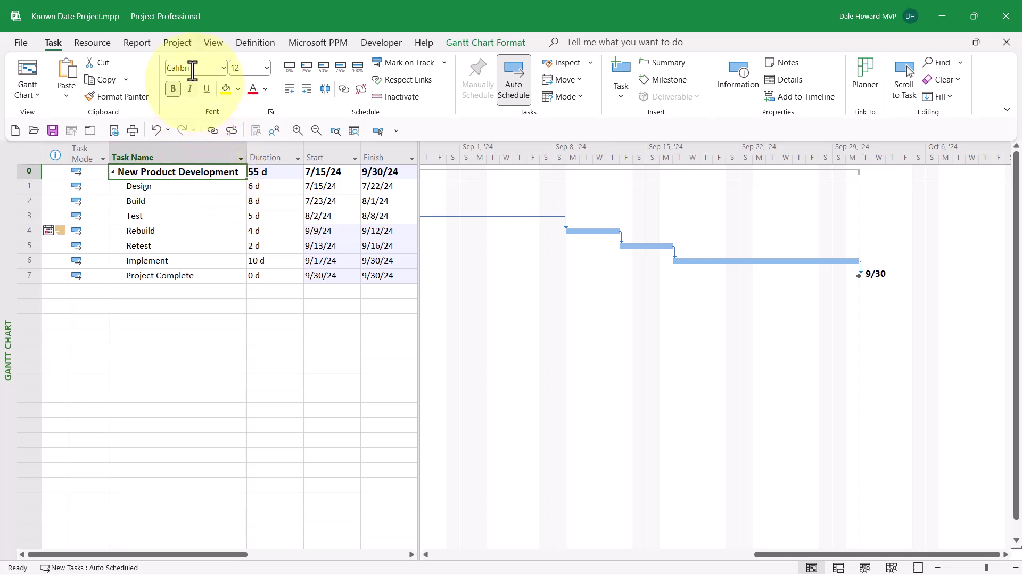
{"action": "left_click", "coordinate": [187, 45]}
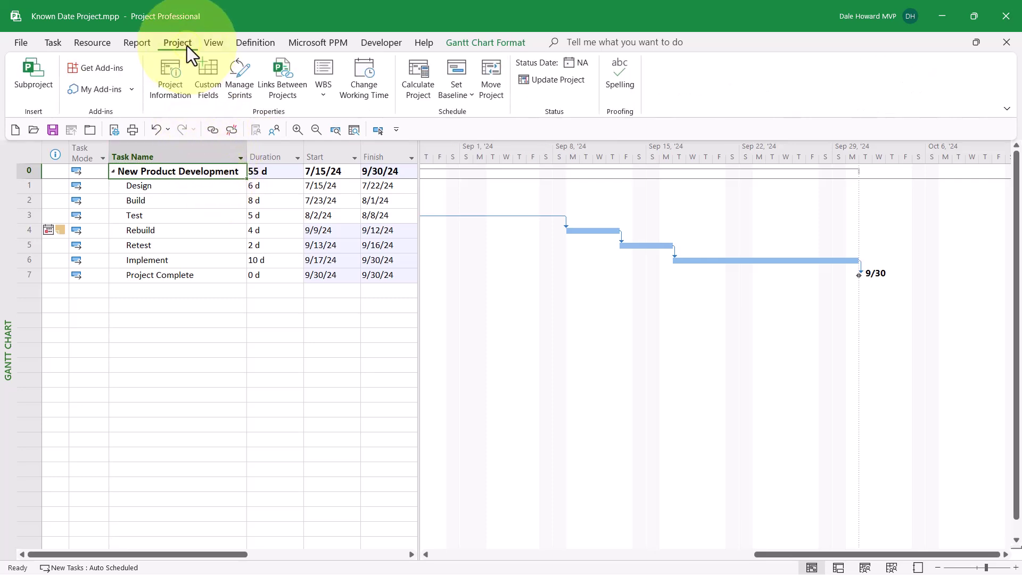
Set Project Information to schedule from the Project Finish Date, moving the start to 8/12/24.
{"action": "left_click", "coordinate": [170, 72]}
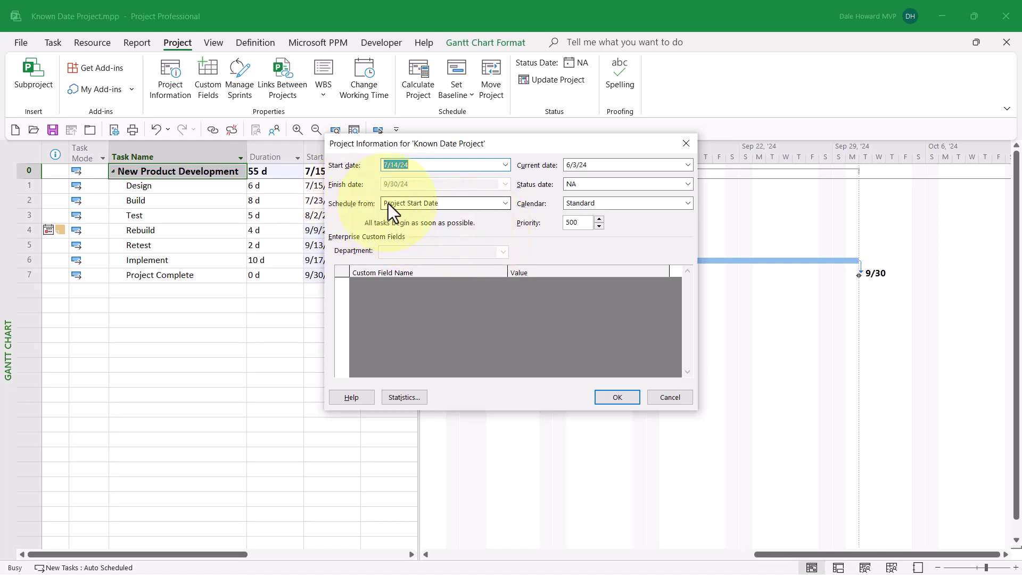
{"action": "left_click", "coordinate": [506, 205]}
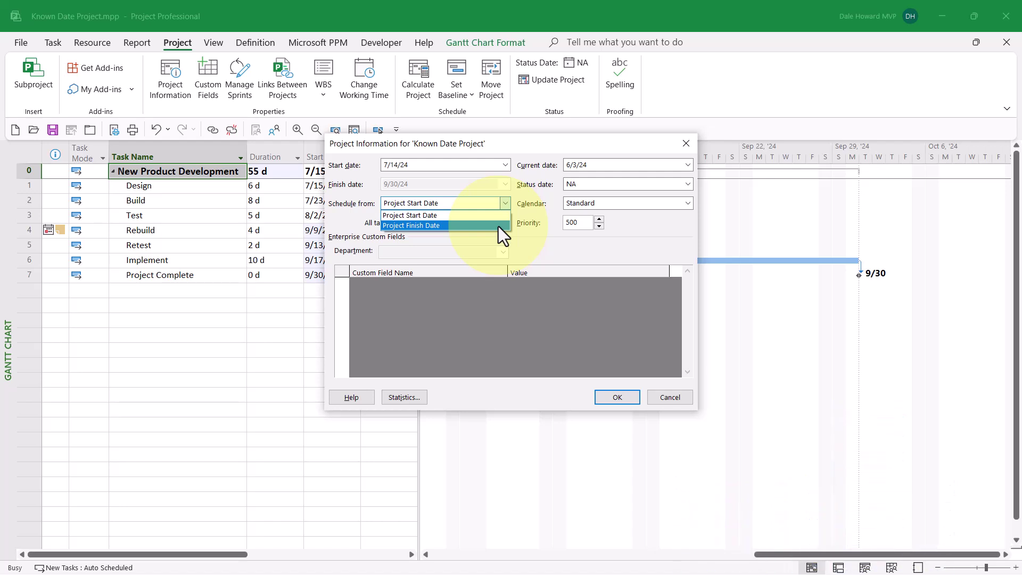
{"action": "left_click", "coordinate": [499, 226]}
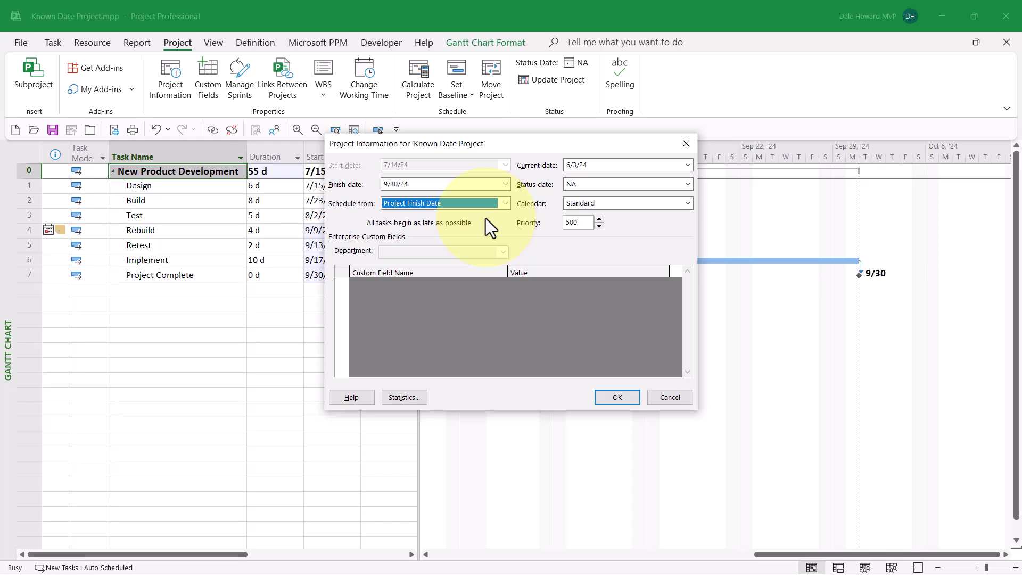
{"action": "left_click", "coordinate": [607, 398]}
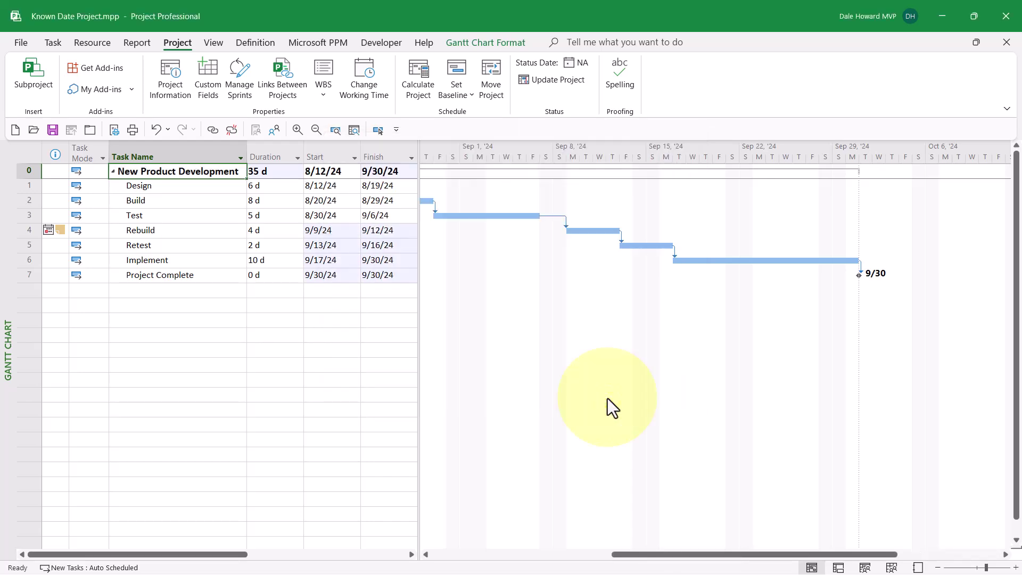
{"action": "left_click", "coordinate": [376, 130]}
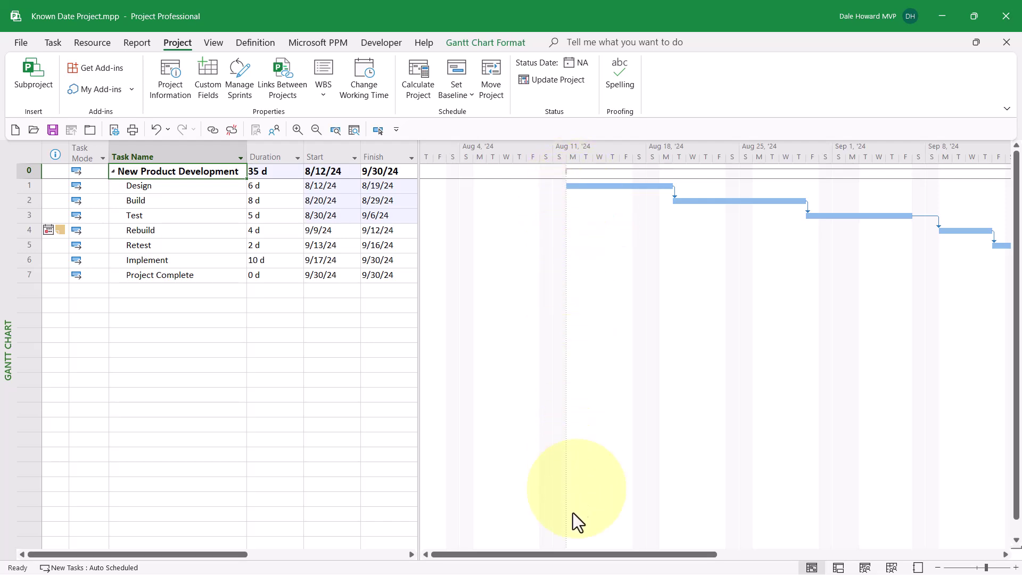
{"action": "left_click_drag", "start_coordinate": [573, 553], "coordinate": [704, 565]}
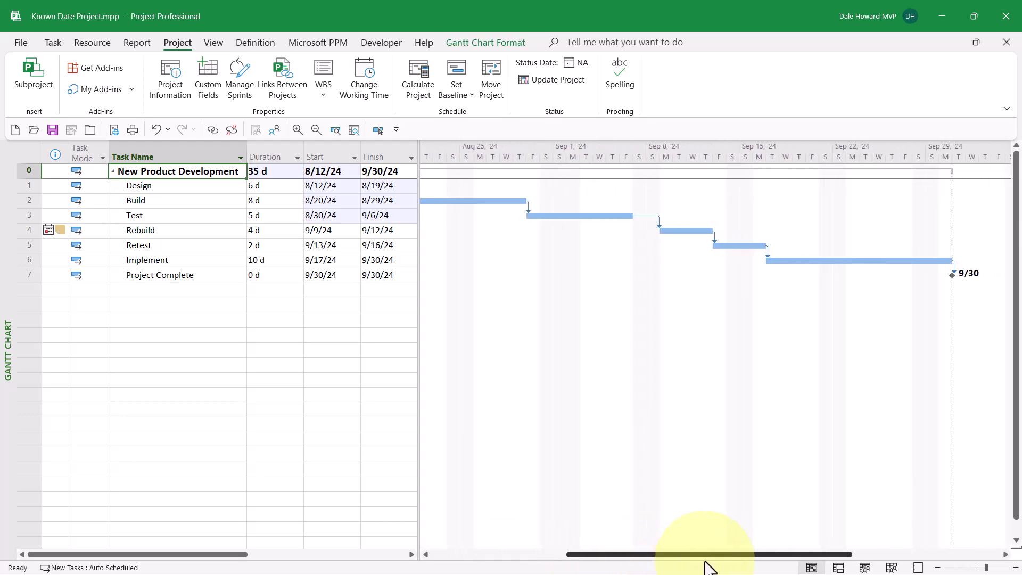
{"action": "mouse_move", "coordinate": [704, 565]}
{"action": "left_mouse_down"}
{"action": "mouse_move", "coordinate": [585, 559]}
{"action": "mouse_move", "coordinate": [604, 552]}
{"action": "left_mouse_up"}
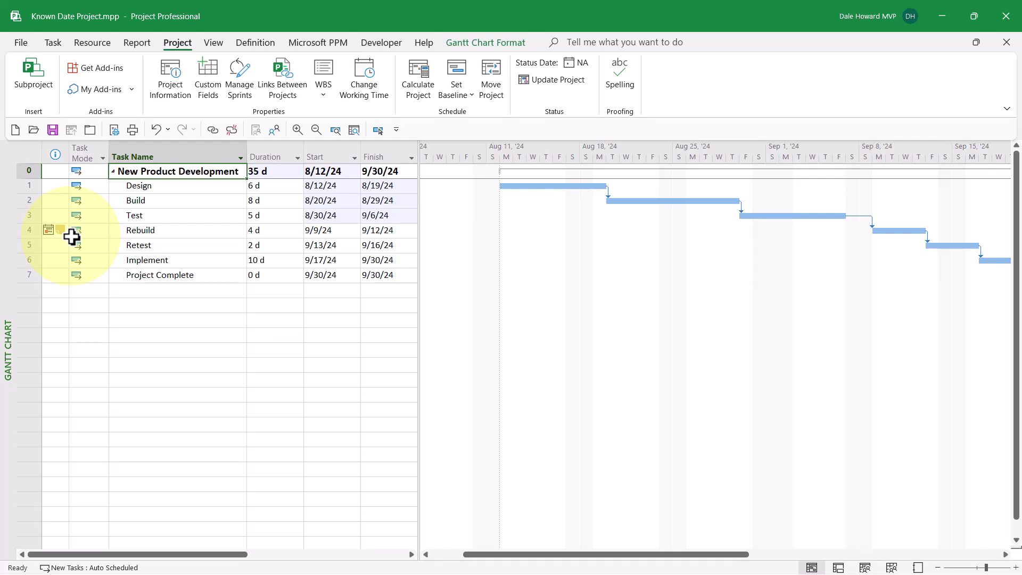
Change Project Information's Schedule from setting to Project Start Date, keeping the 8/12/24 start.
{"action": "left_click", "coordinate": [172, 74]}
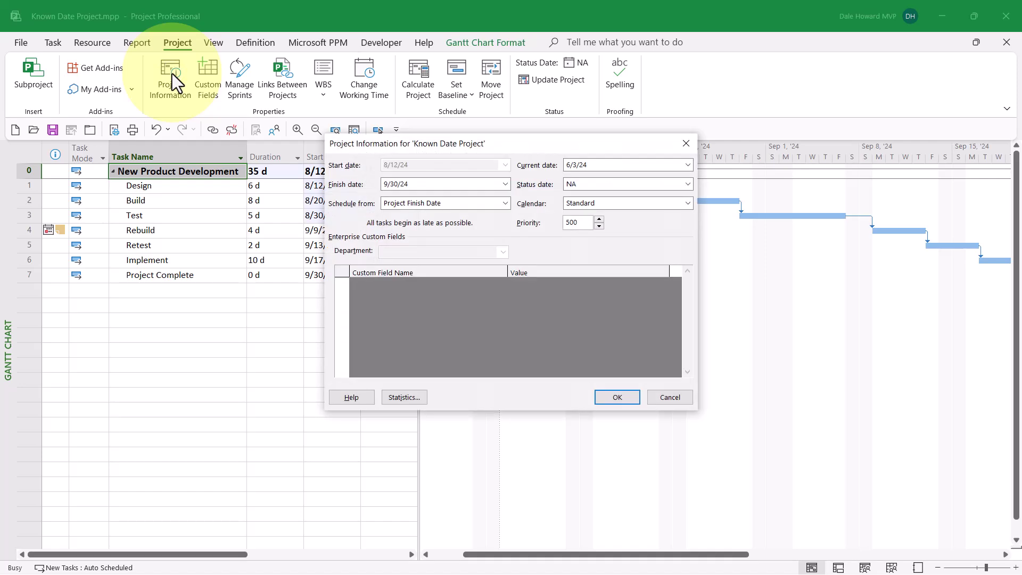
{"action": "left_click", "coordinate": [505, 203]}
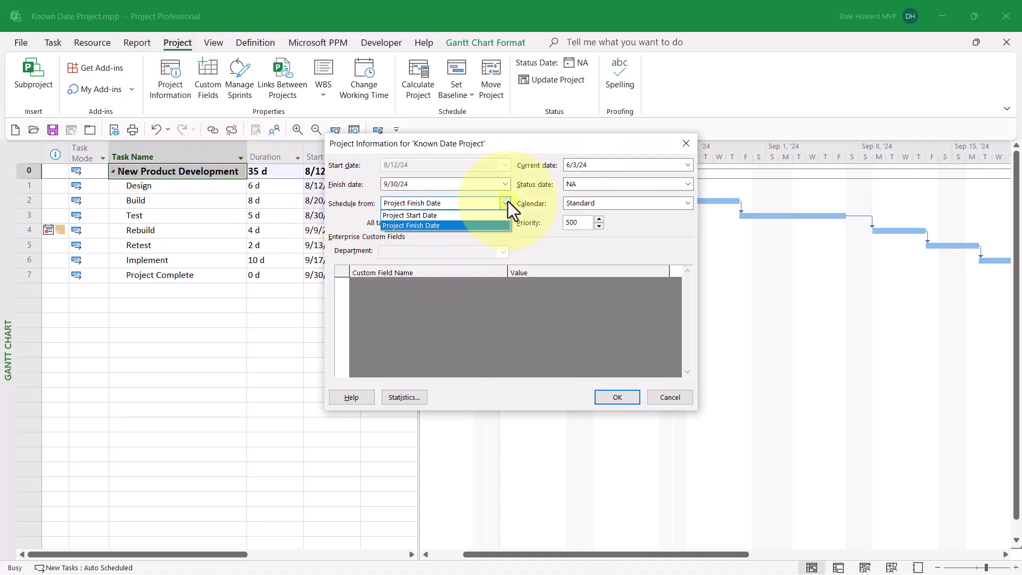
{"action": "left_click", "coordinate": [486, 214]}
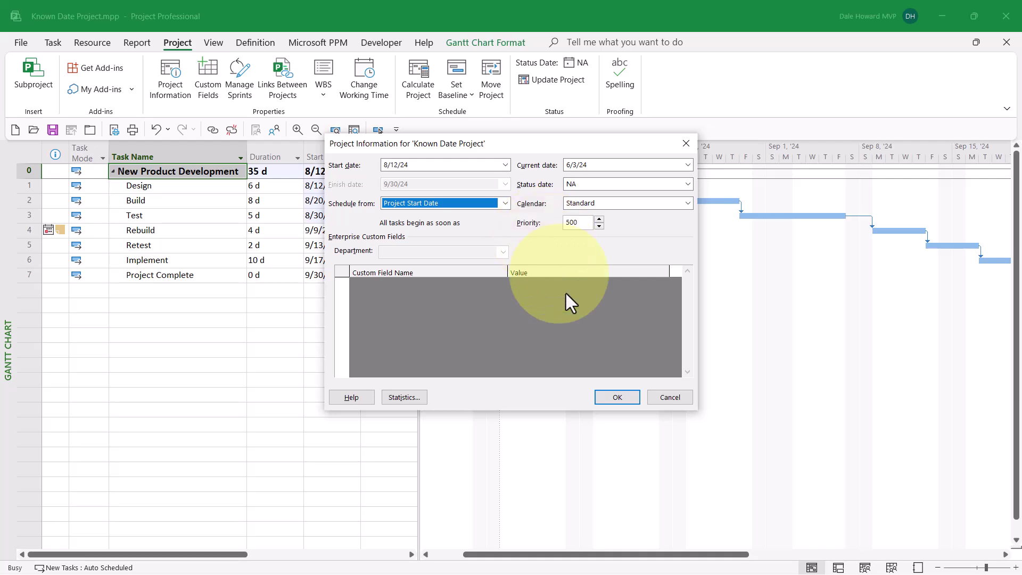
{"action": "left_click", "coordinate": [617, 393]}
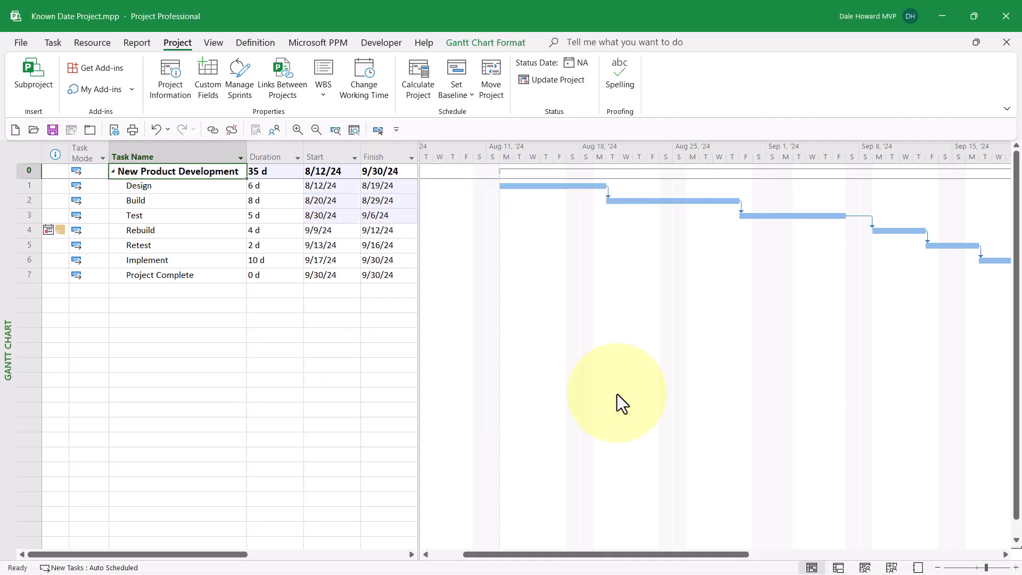